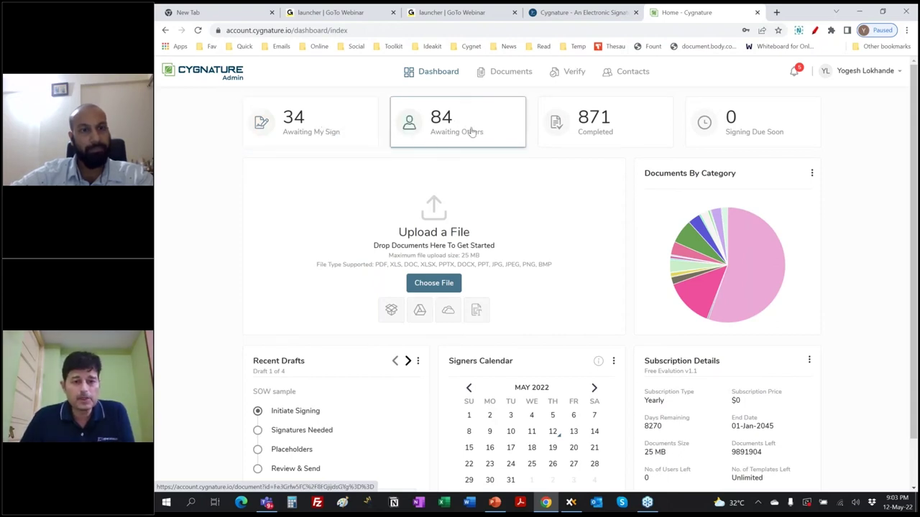
Open the Completed documents list (871 documents) in a new browser tab and view it
{"action": "right_click", "coordinate": [595, 124]}
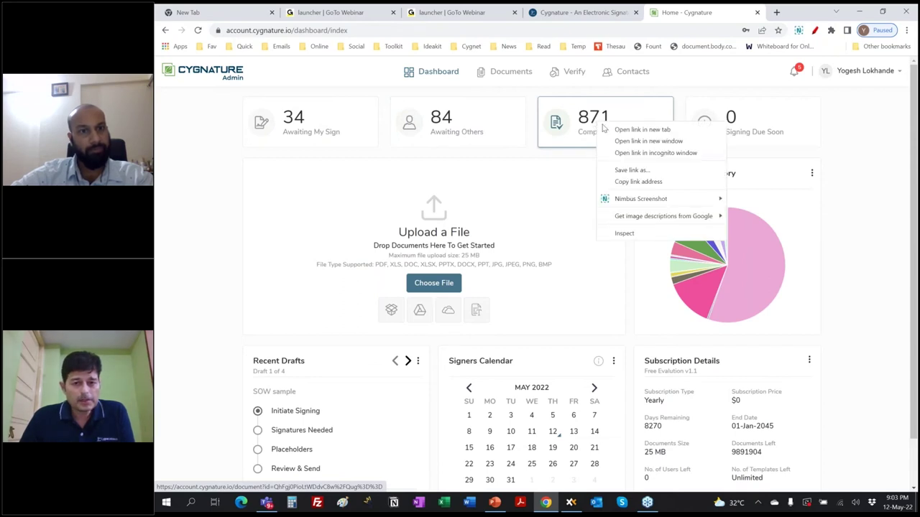
{"action": "left_click", "coordinate": [616, 130]}
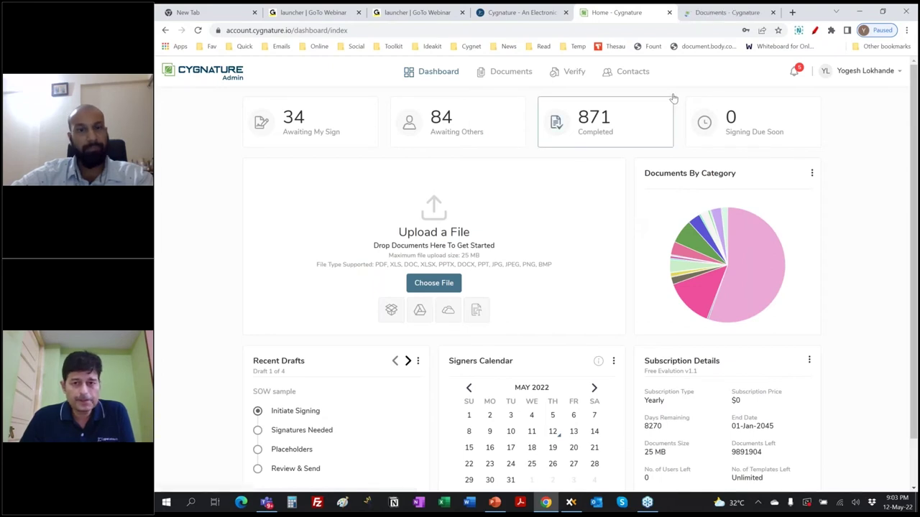
{"action": "left_click", "coordinate": [717, 15]}
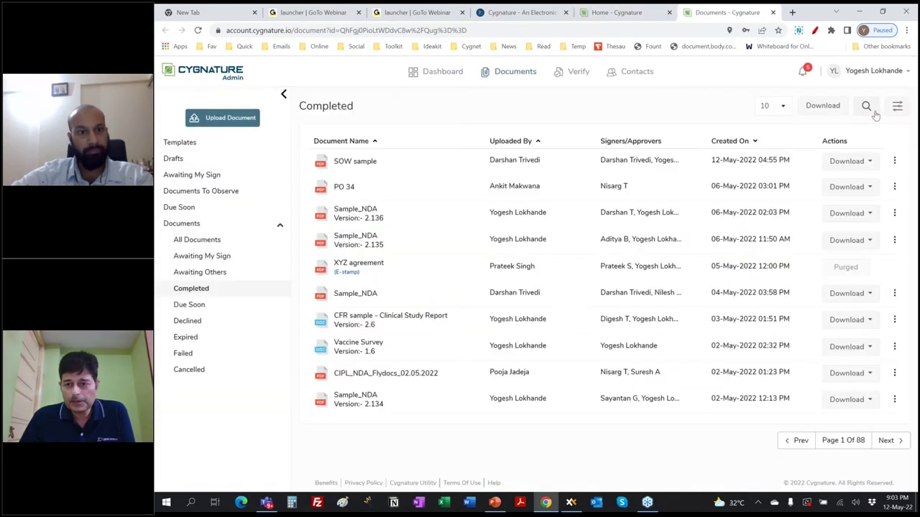
Show and hide the document filters, then go back to the dashboard tab
{"action": "left_click", "coordinate": [897, 105]}
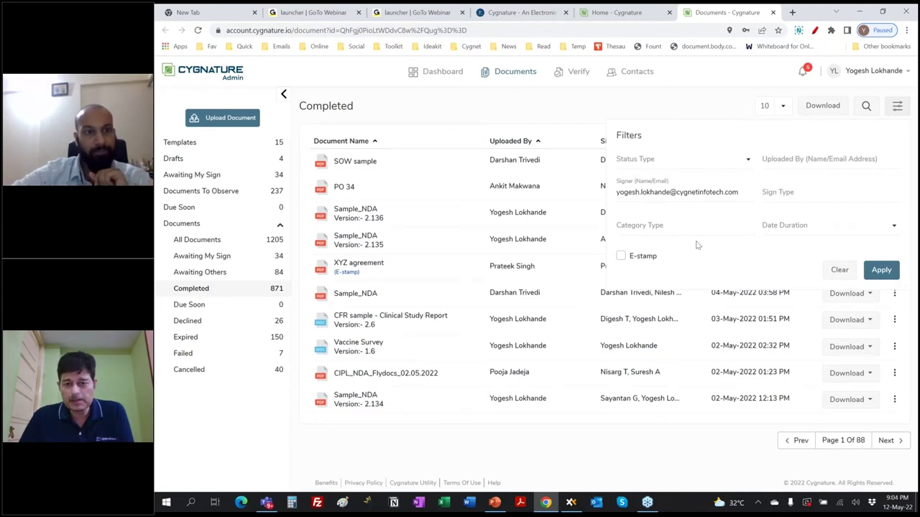
{"action": "left_click", "coordinate": [698, 108]}
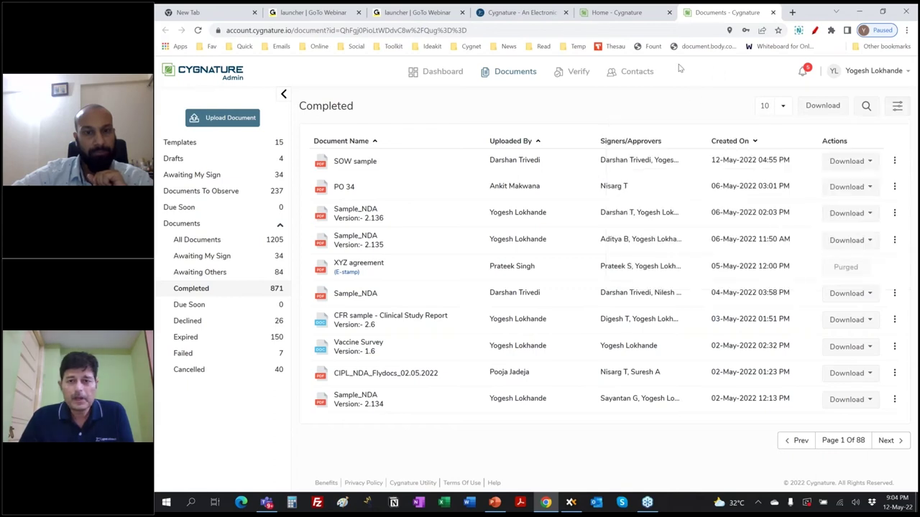
{"action": "left_click", "coordinate": [635, 16]}
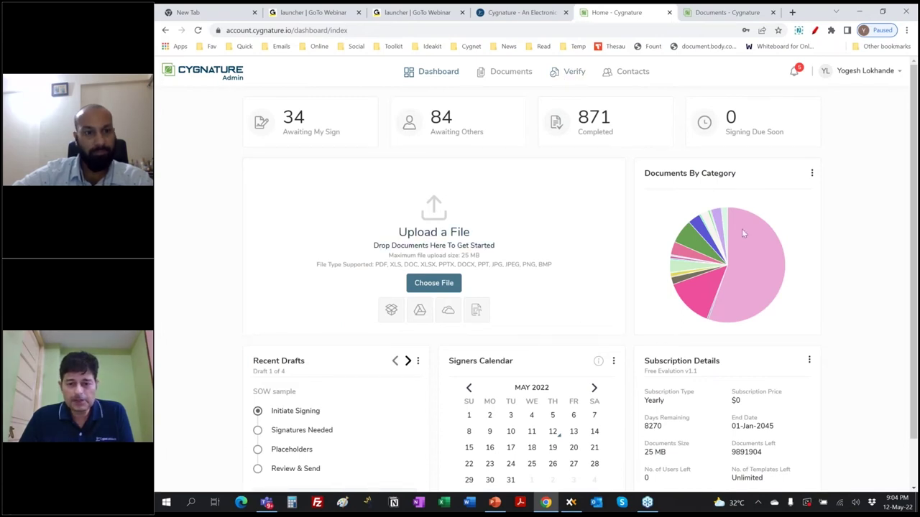
Drag Sample_NDA.pdf from XYplorer into Cygnature's upload area in Chrome
{"action": "mouse_move", "coordinate": [737, 269]}
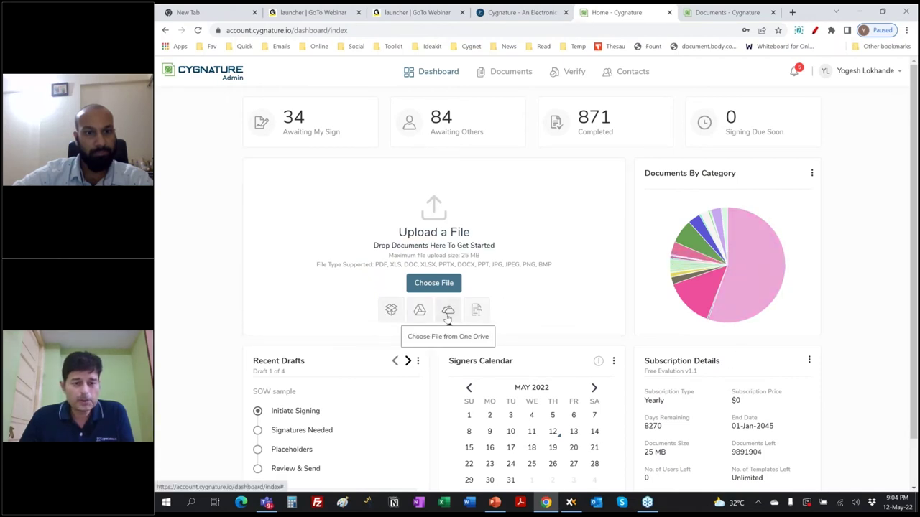
{"action": "left_click", "coordinate": [571, 505]}
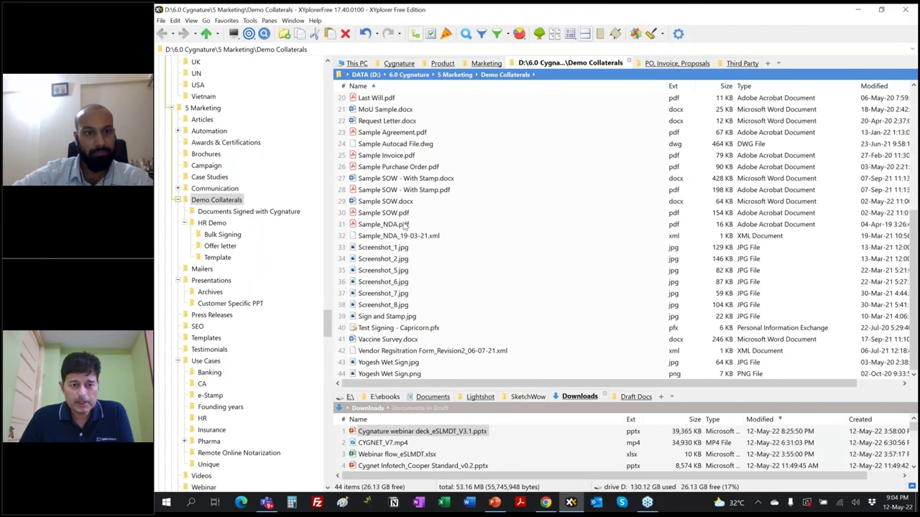
{"action": "left_click_drag", "start_coordinate": [404, 225], "coordinate": [527, 344]}
{"action": "left_click_drag", "start_coordinate": [561, 497], "coordinate": [446, 259]}
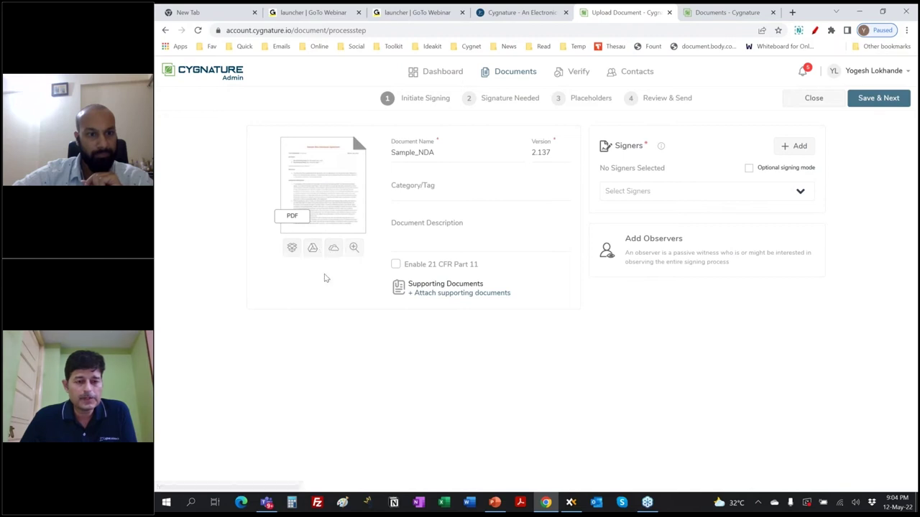
{"action": "left_click", "coordinate": [353, 249]}
{"action": "scroll", "coordinate": [551, 271], "scroll_direction": "down", "scroll_amount": 2}
{"action": "scroll", "coordinate": [646, 237], "scroll_direction": "up", "scroll_amount": 2}
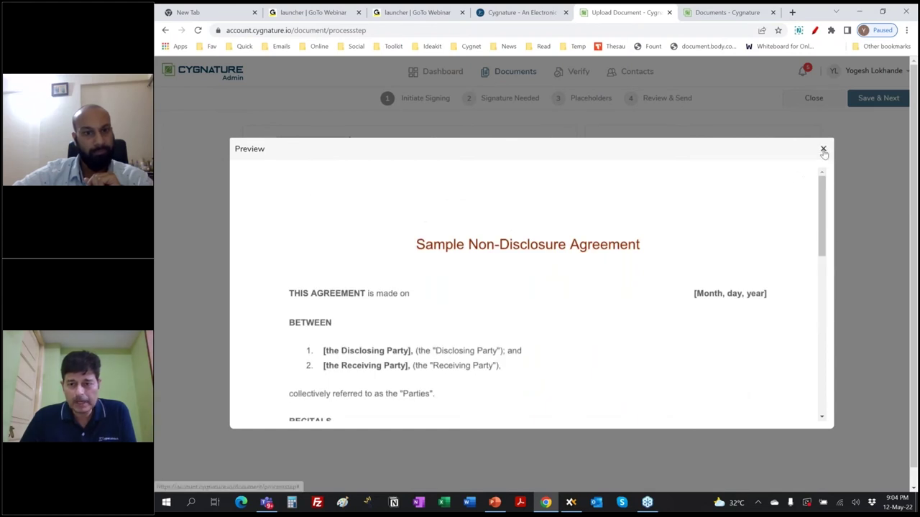
{"action": "left_click", "coordinate": [824, 149]}
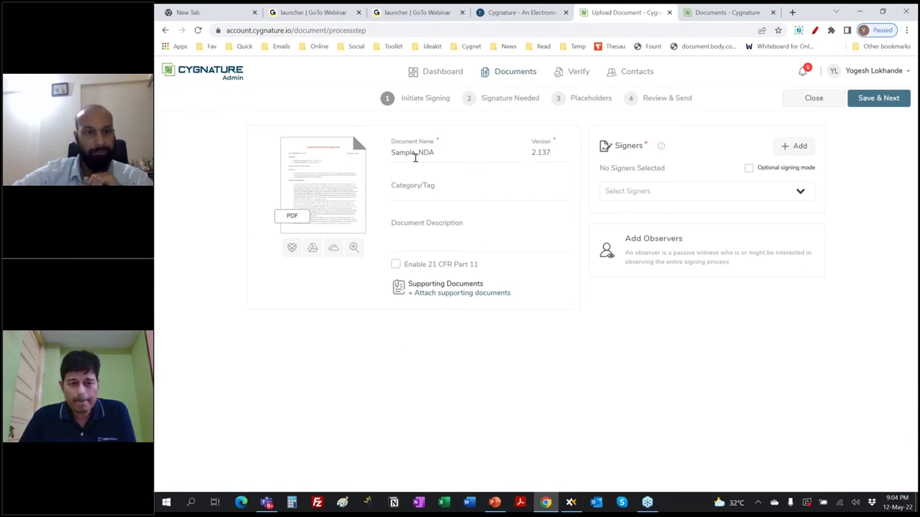
{"action": "left_click", "coordinate": [455, 189]}
{"action": "left_click", "coordinate": [568, 194]}
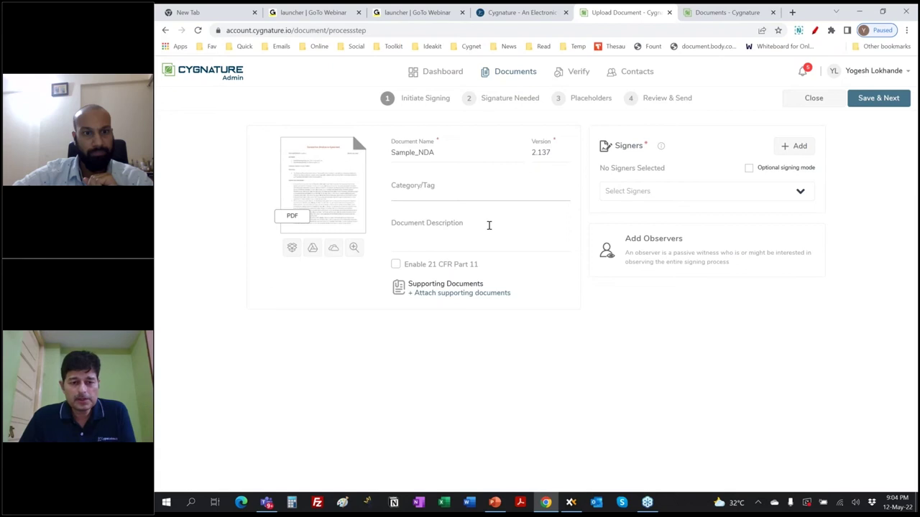
{"action": "left_click", "coordinate": [494, 294]}
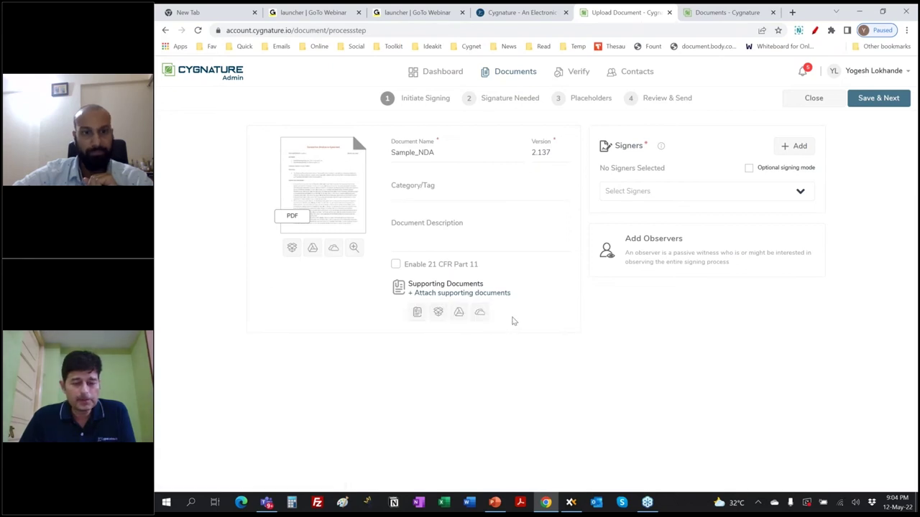
{"action": "left_click", "coordinate": [503, 293]}
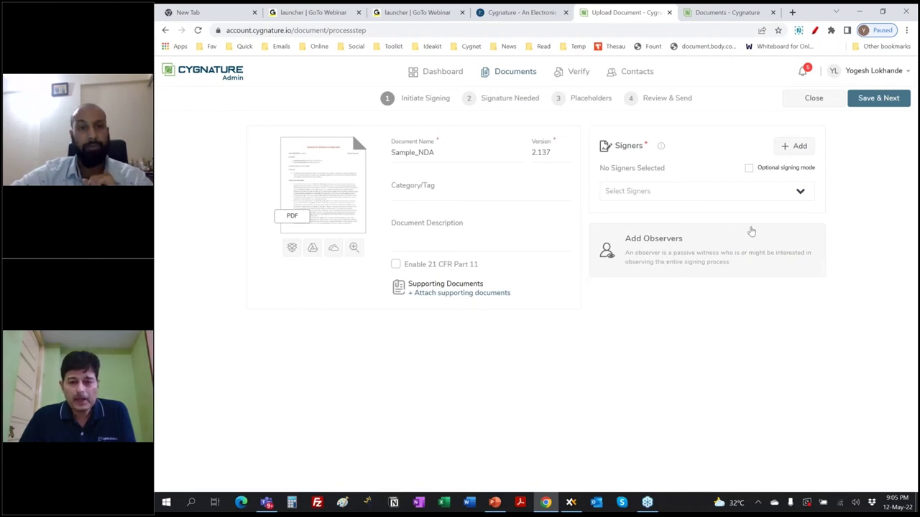
{"action": "left_click", "coordinate": [801, 193]}
Add the account owner as a signer from the signers list, clearing a mistyped search
{"action": "left_click", "coordinate": [738, 192]}
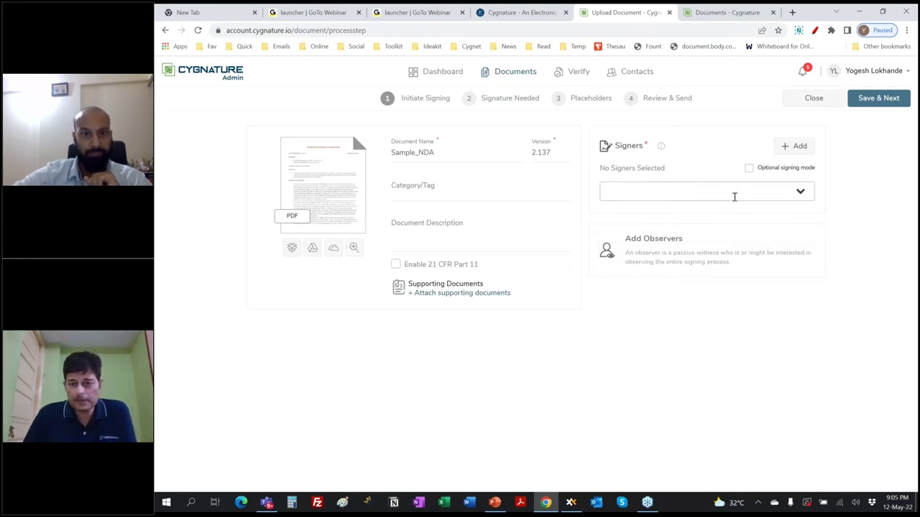
{"action": "left_click", "coordinate": [735, 196]}
{"action": "left_click", "coordinate": [779, 282]}
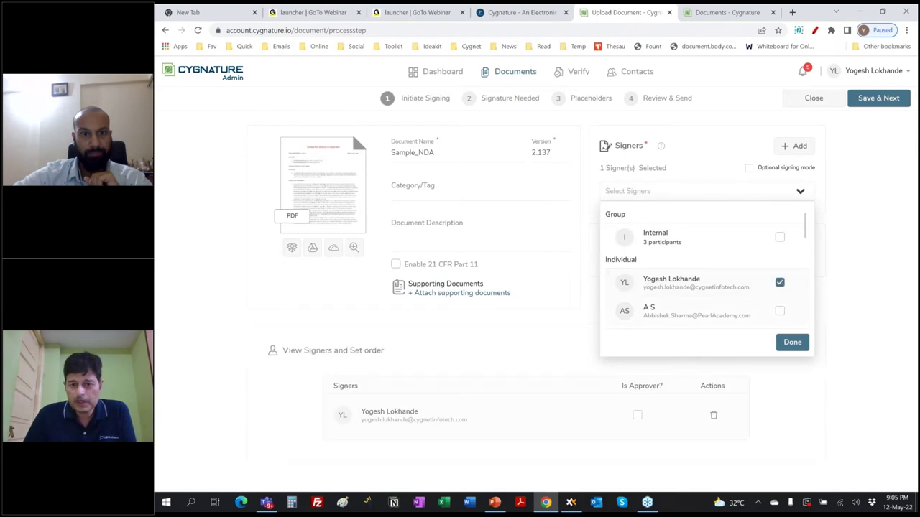
{"action": "left_click", "coordinate": [792, 342]}
{"action": "left_click", "coordinate": [719, 192]}
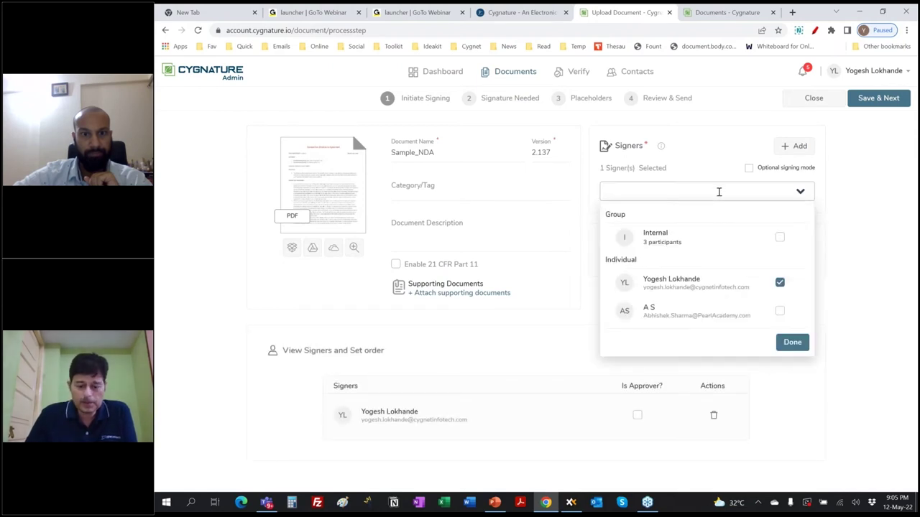
{"action": "type", "text": "hoz"}
{"action": "key", "text": "ctrl+a"}
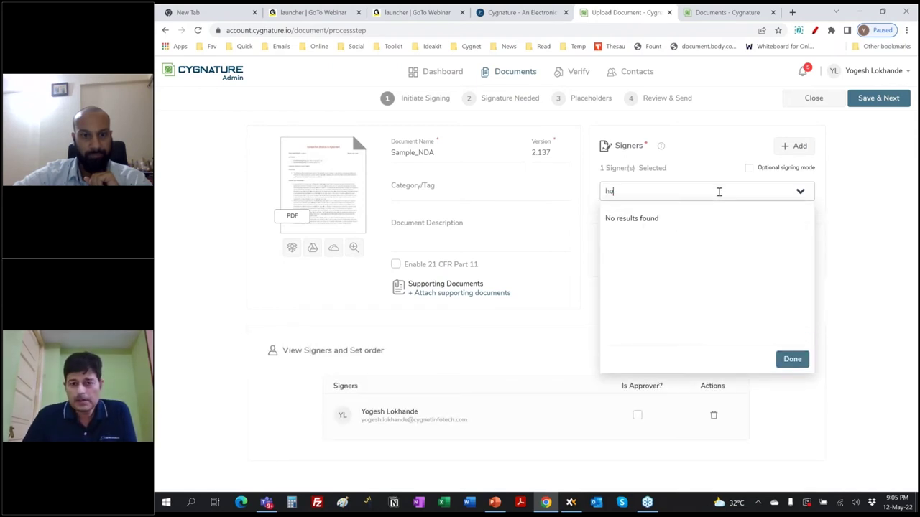
{"action": "key", "text": "BackSpace"}
{"action": "key", "text": "BackSpace"}
{"action": "left_click", "coordinate": [728, 159]}
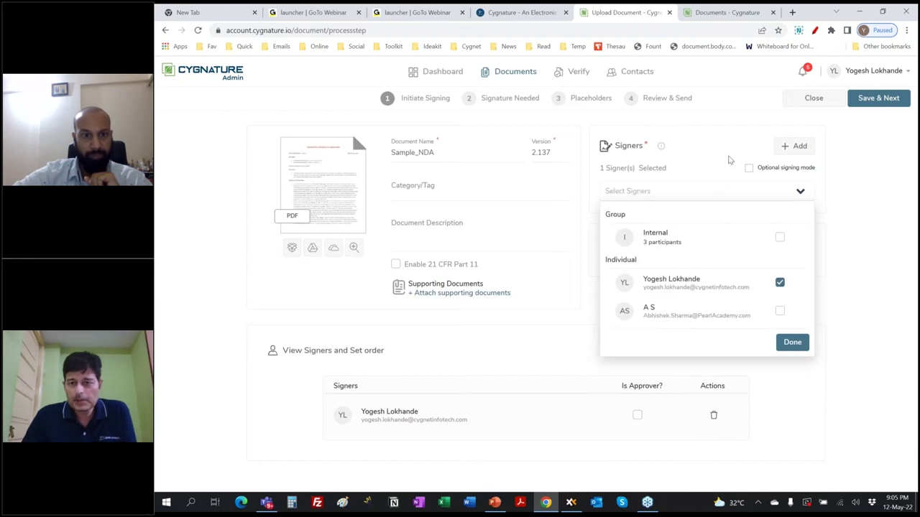
Create a new individual contact with the person's full name and e-mail, and save it as a signer
{"action": "left_click", "coordinate": [794, 145]}
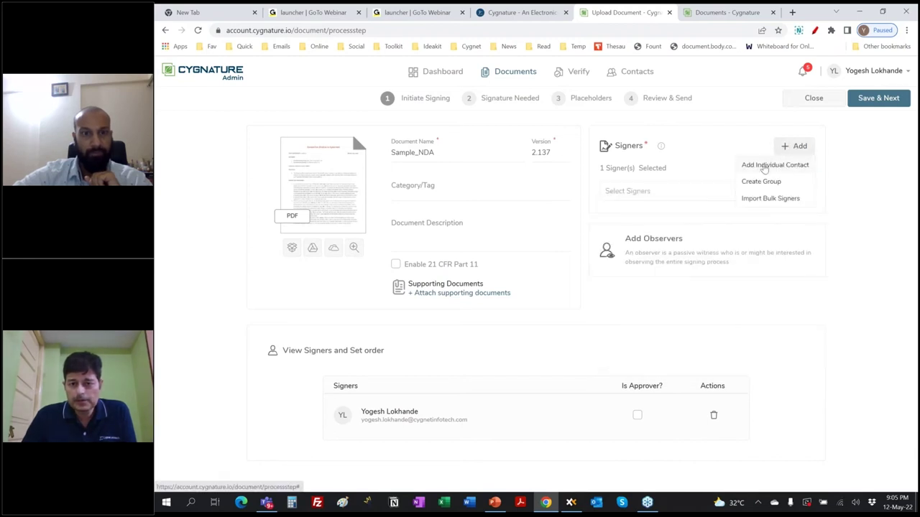
{"action": "left_click", "coordinate": [765, 166]}
{"action": "left_click", "coordinate": [503, 245]}
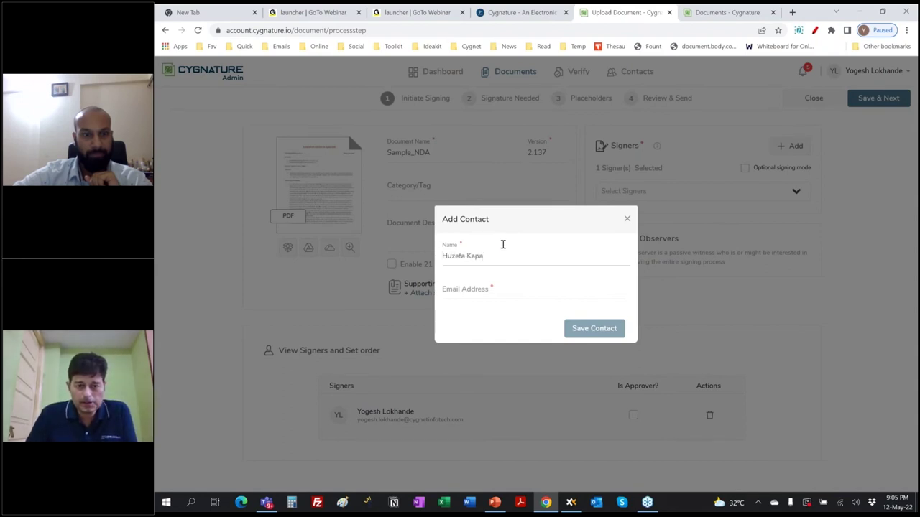
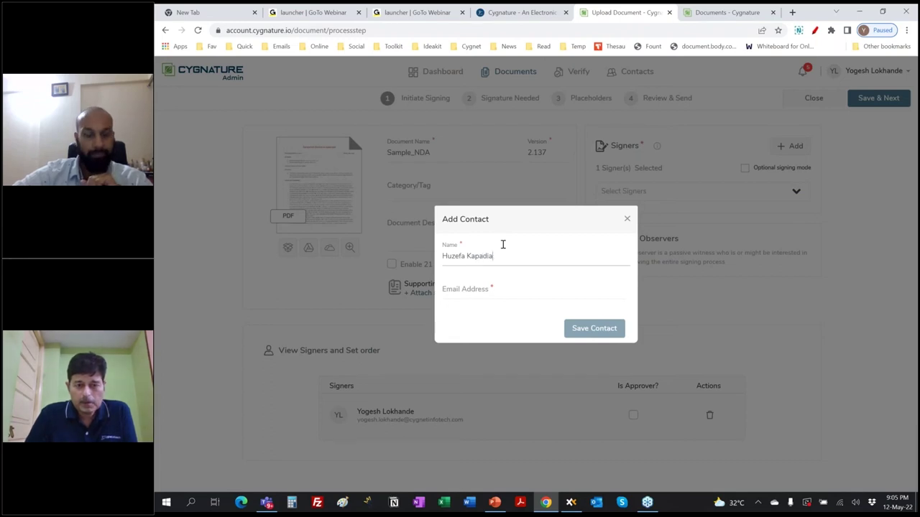
{"action": "key", "text": "Tab"}
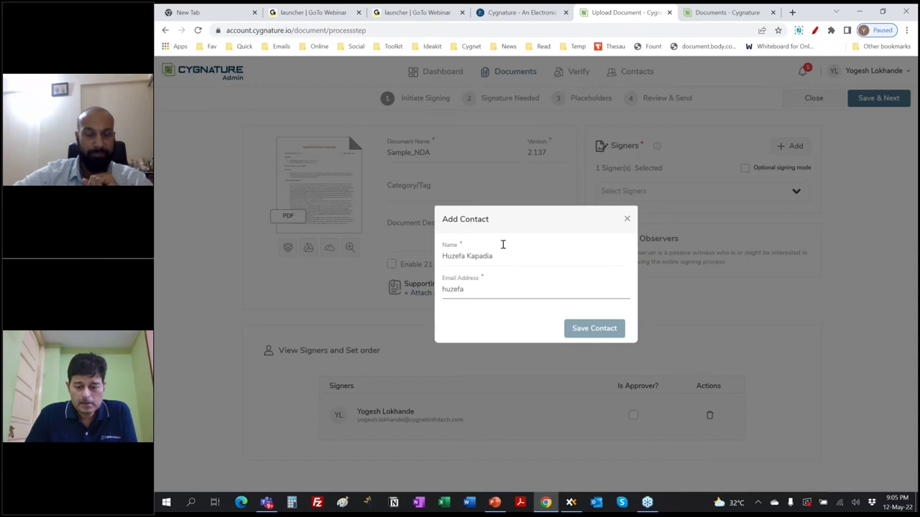
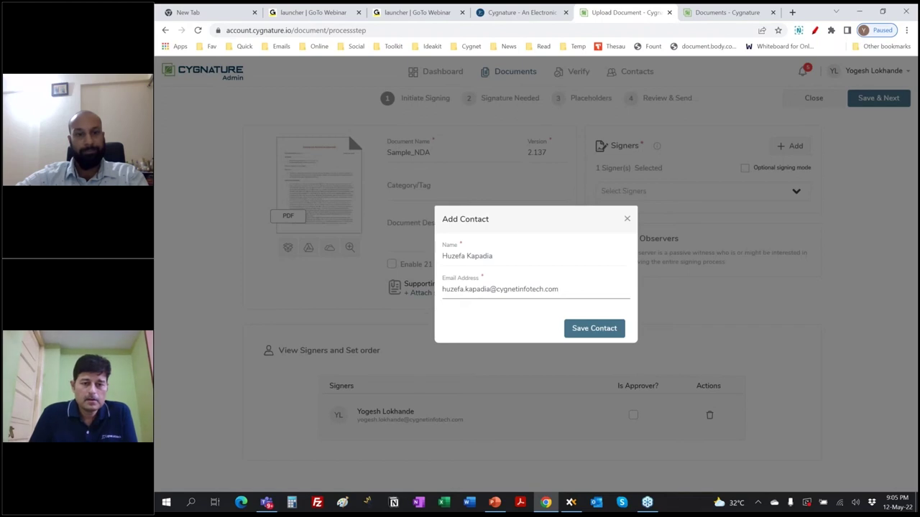
{"action": "left_click", "coordinate": [604, 329]}
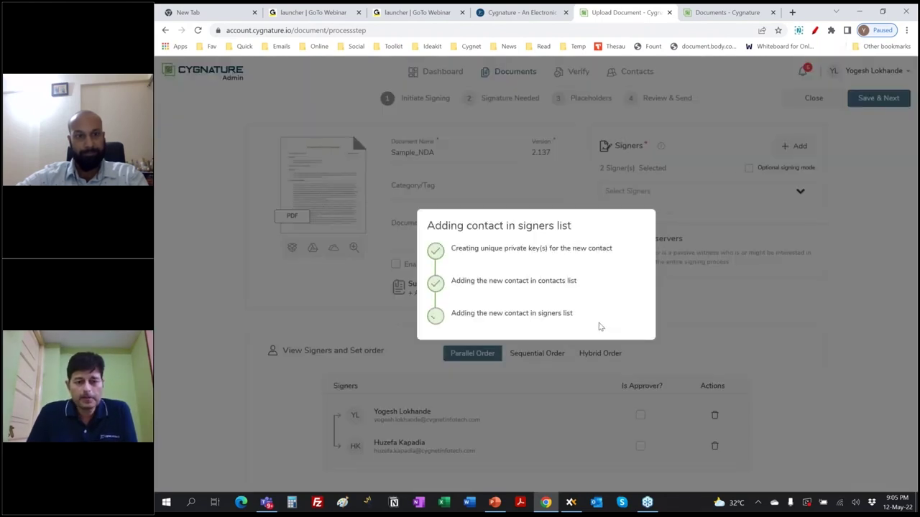
{"action": "left_click", "coordinate": [551, 334]}
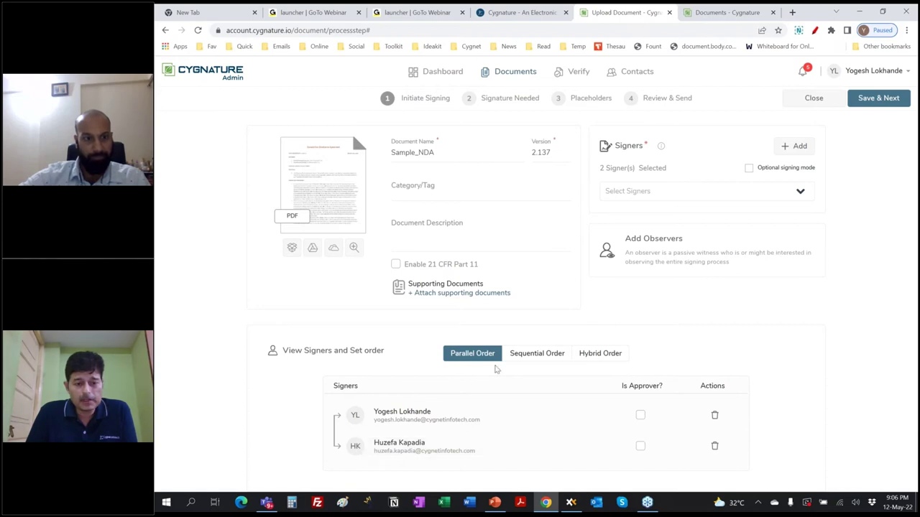
Try sequential and hybrid signing orders, then settle on Parallel Order for both signers
{"action": "left_click", "coordinate": [525, 353]}
{"action": "scroll", "coordinate": [385, 382], "scroll_direction": "down", "scroll_amount": 1}
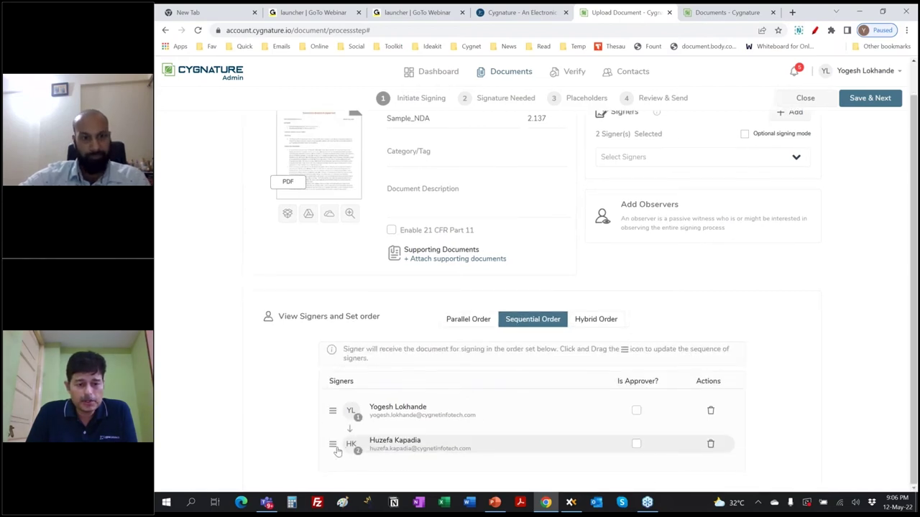
{"action": "left_click_drag", "start_coordinate": [333, 444], "coordinate": [335, 419]}
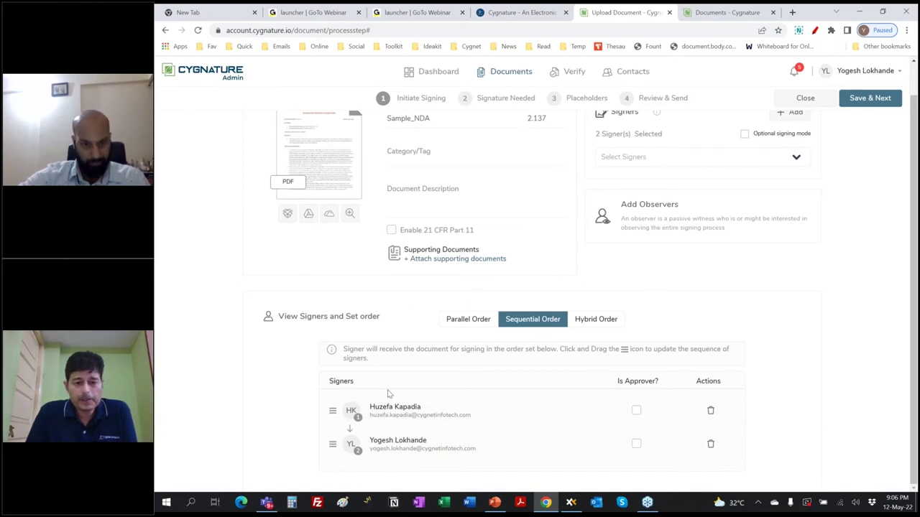
{"action": "left_click", "coordinate": [595, 319]}
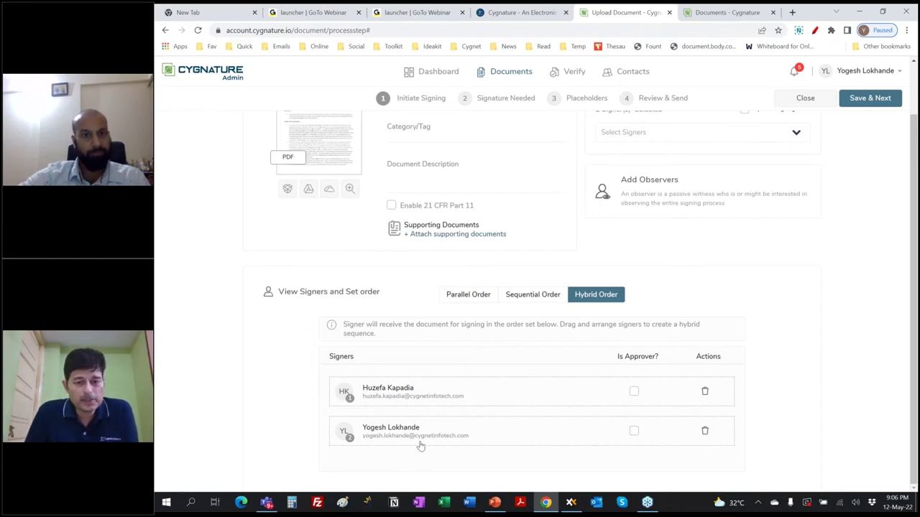
{"action": "left_click_drag", "start_coordinate": [402, 431], "coordinate": [399, 392]}
{"action": "left_click_drag", "start_coordinate": [375, 424], "coordinate": [391, 428]}
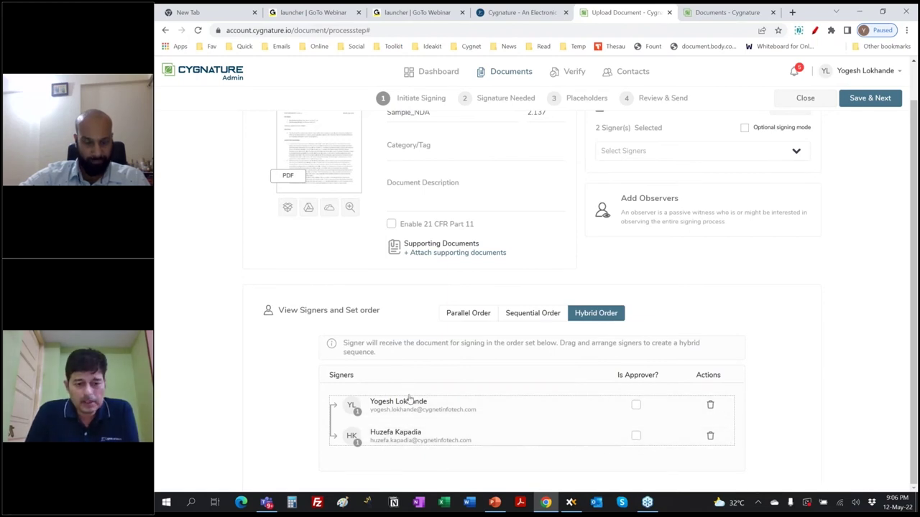
{"action": "left_click", "coordinate": [469, 316]}
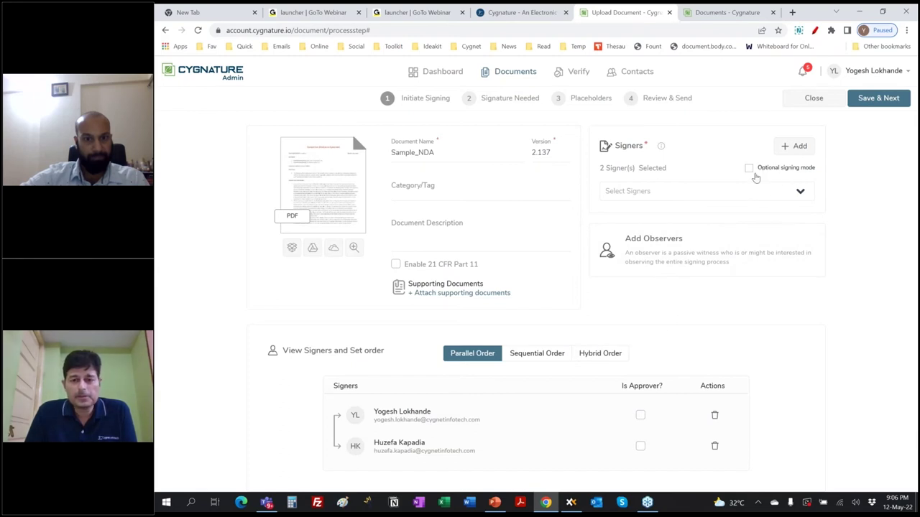
Check the add-signer options without choosing any, then save the signers and continue
{"action": "mouse_move", "coordinate": [756, 175]}
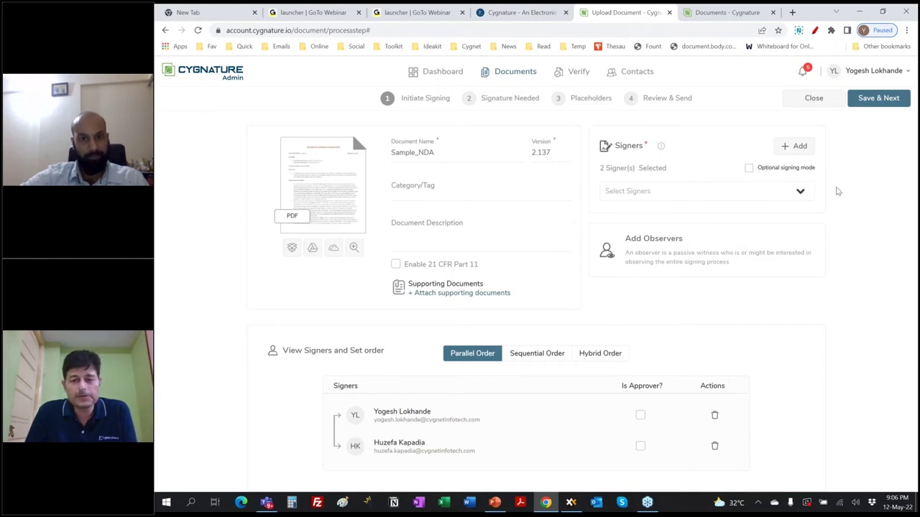
{"action": "left_click", "coordinate": [792, 147]}
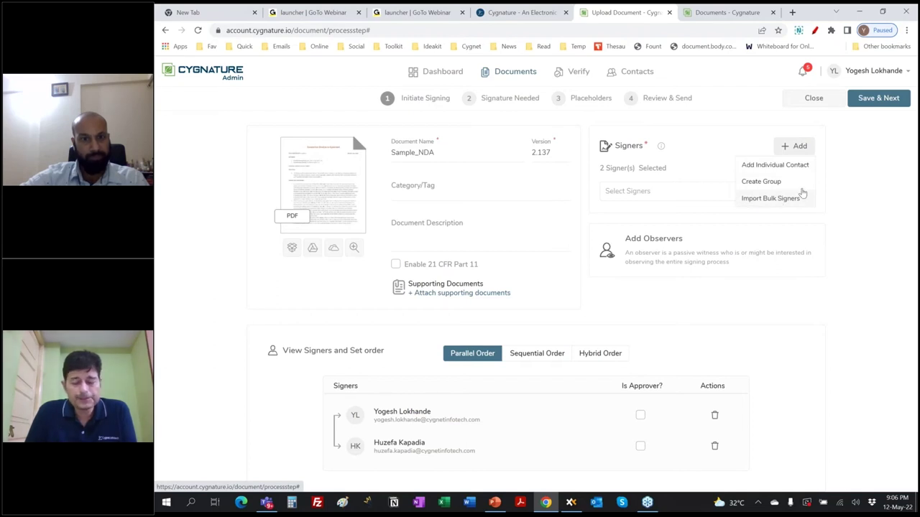
{"action": "left_click", "coordinate": [841, 158]}
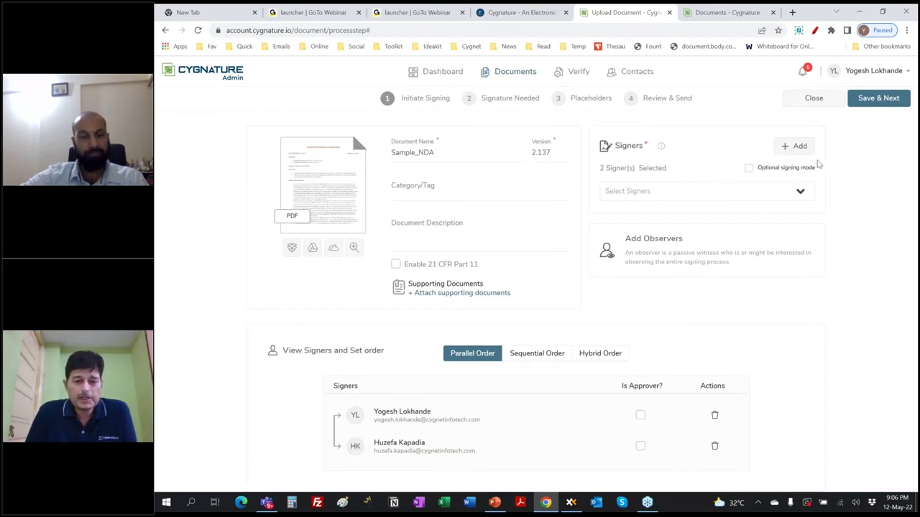
{"action": "left_click", "coordinate": [871, 101]}
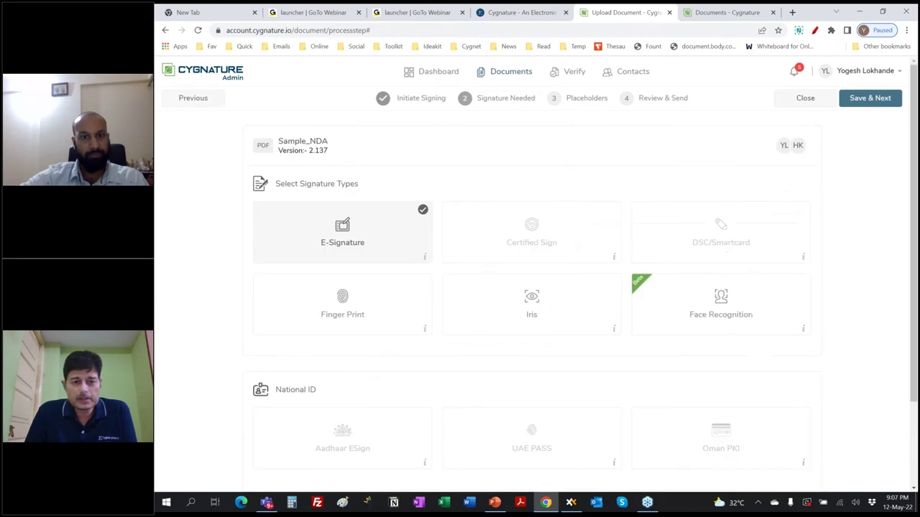
Review the available signature types, reselect E-Signature, and save to continue to placeholders
{"action": "left_click", "coordinate": [365, 225]}
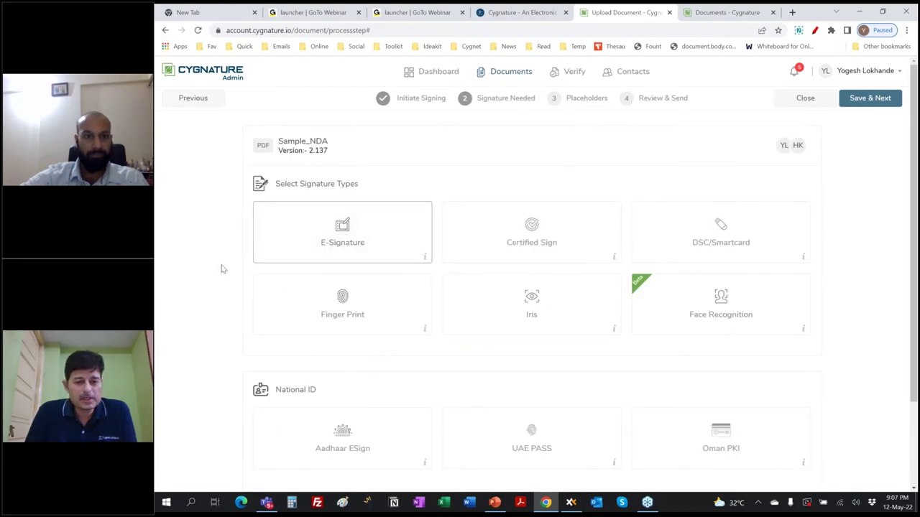
{"action": "scroll", "coordinate": [214, 270], "scroll_direction": "down", "scroll_amount": 1}
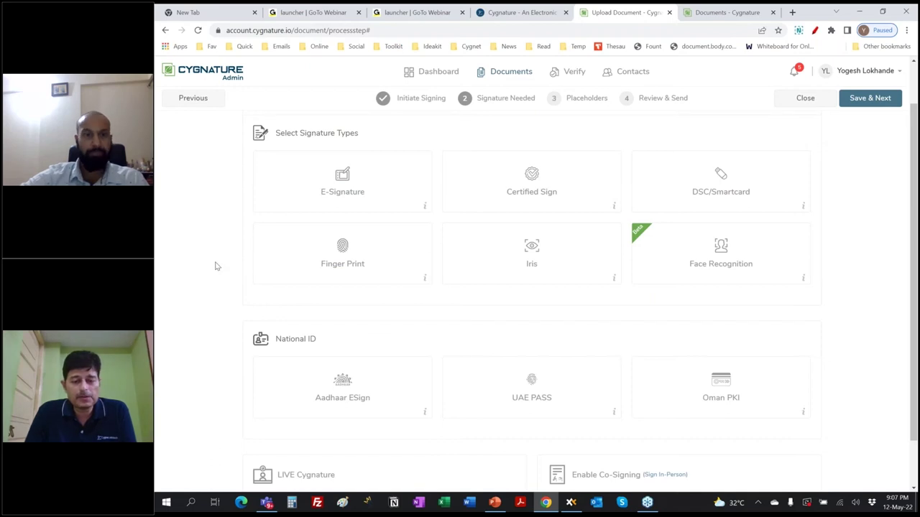
{"action": "scroll", "coordinate": [215, 267], "scroll_direction": "down", "scroll_amount": 1}
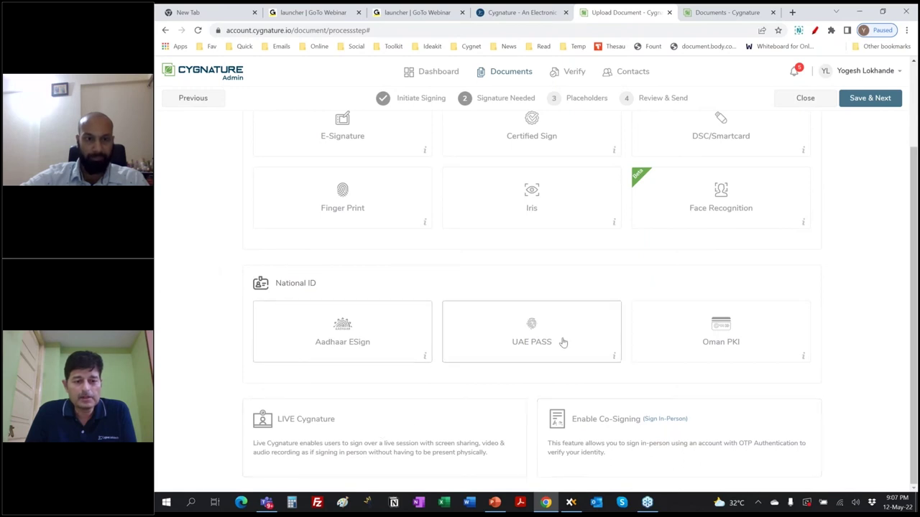
{"action": "scroll", "coordinate": [402, 381], "scroll_direction": "up", "scroll_amount": 1}
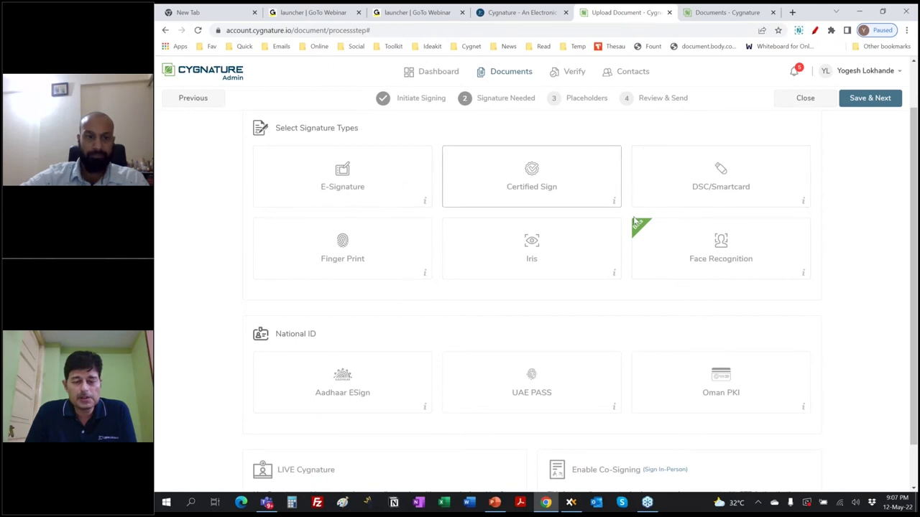
{"action": "left_click", "coordinate": [387, 175]}
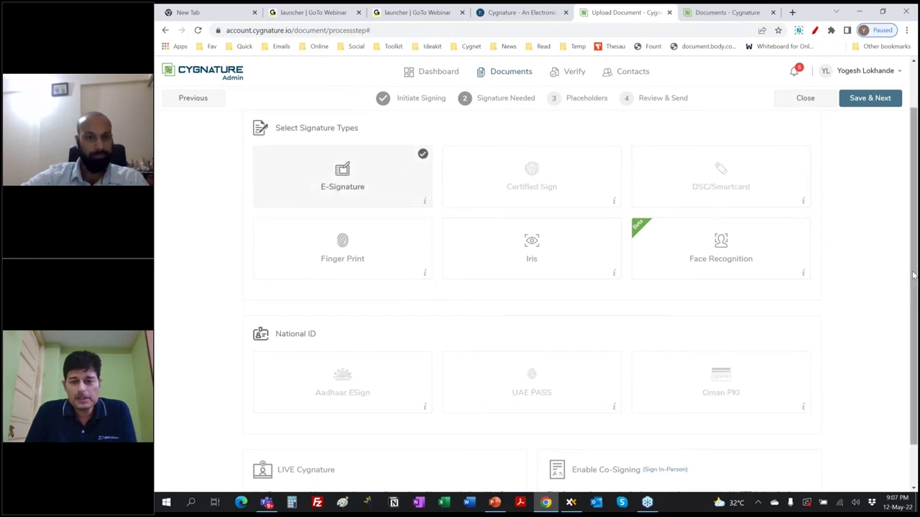
{"action": "left_click", "coordinate": [862, 98]}
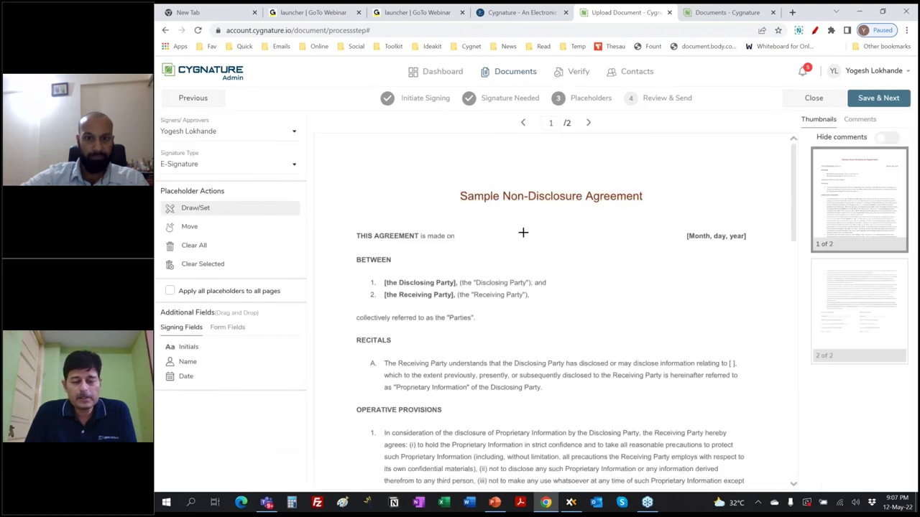
Place the first signer's e-signature box on the Disclosing Party signature line
{"action": "scroll", "coordinate": [524, 239], "scroll_direction": "down", "scroll_amount": 3}
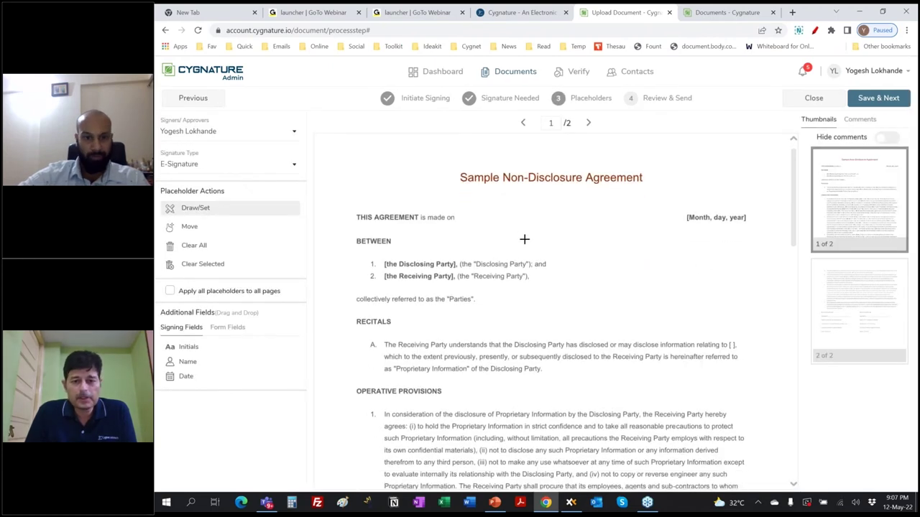
{"action": "scroll", "coordinate": [524, 239], "scroll_direction": "up", "scroll_amount": 3}
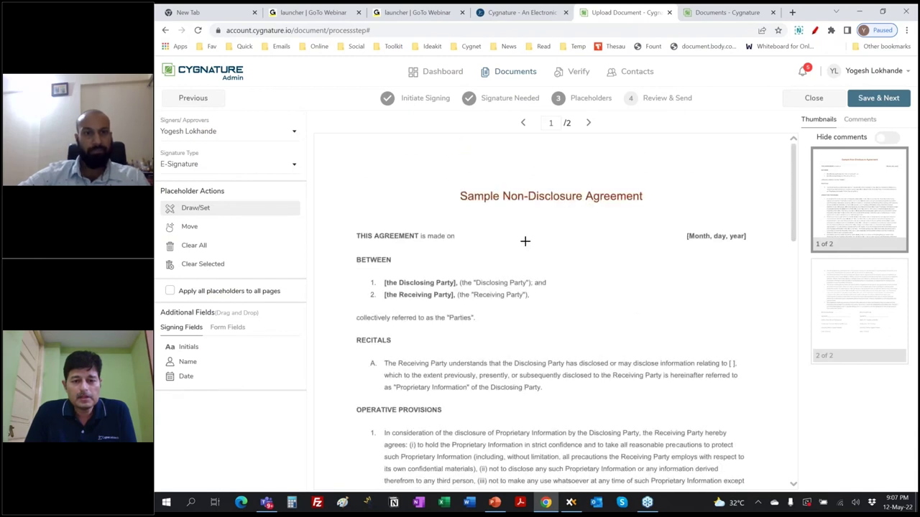
{"action": "scroll", "coordinate": [525, 240], "scroll_direction": "down", "scroll_amount": 4}
{"action": "scroll", "coordinate": [524, 240], "scroll_direction": "down", "scroll_amount": 15}
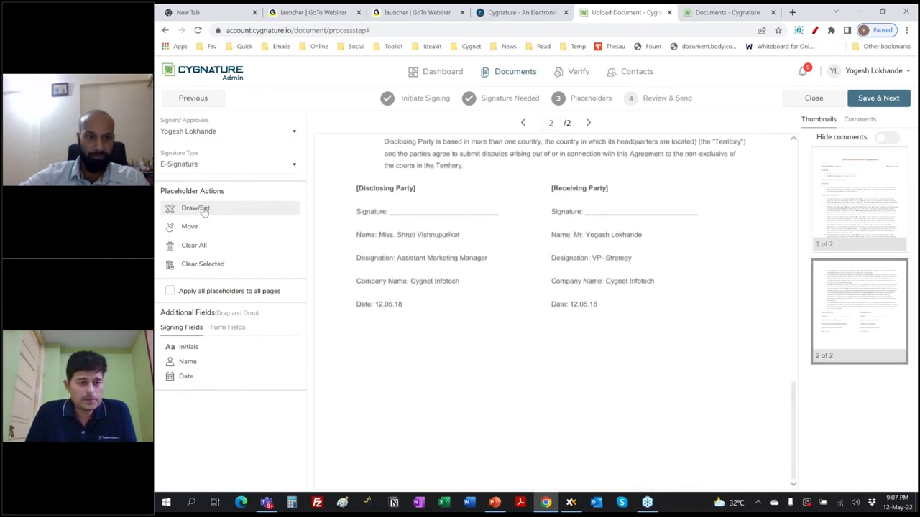
{"action": "left_click_drag", "start_coordinate": [429, 172], "coordinate": [509, 217]}
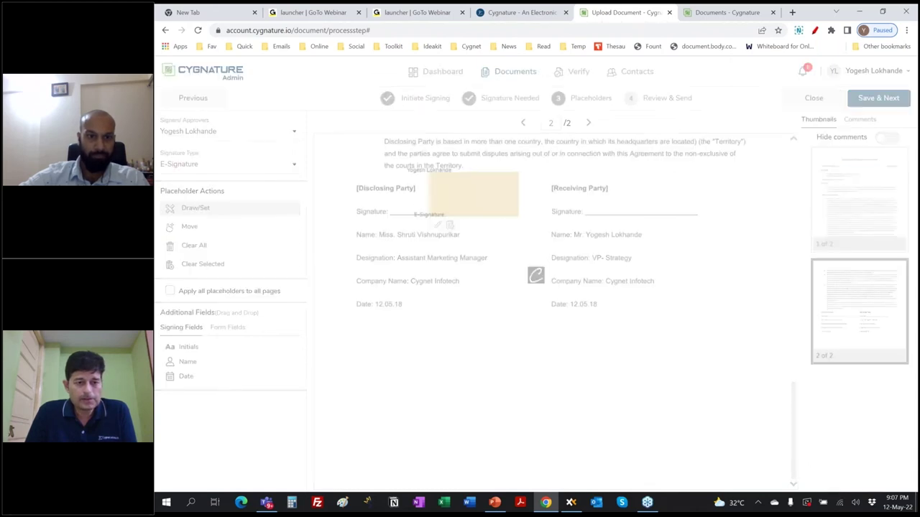
Switch to the second signer and place their box on the Receiving Party line
{"action": "left_click", "coordinate": [225, 133]}
{"action": "left_click", "coordinate": [223, 181]}
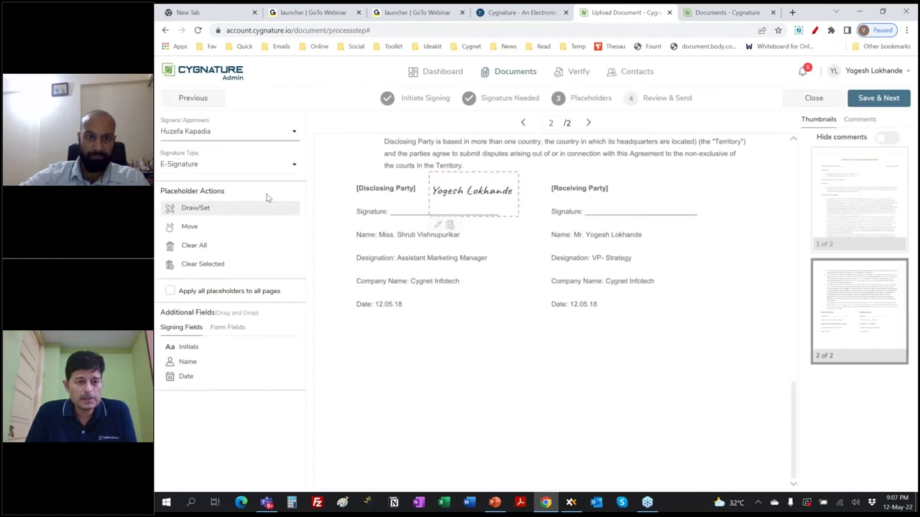
{"action": "left_click_drag", "start_coordinate": [622, 171], "coordinate": [715, 217]}
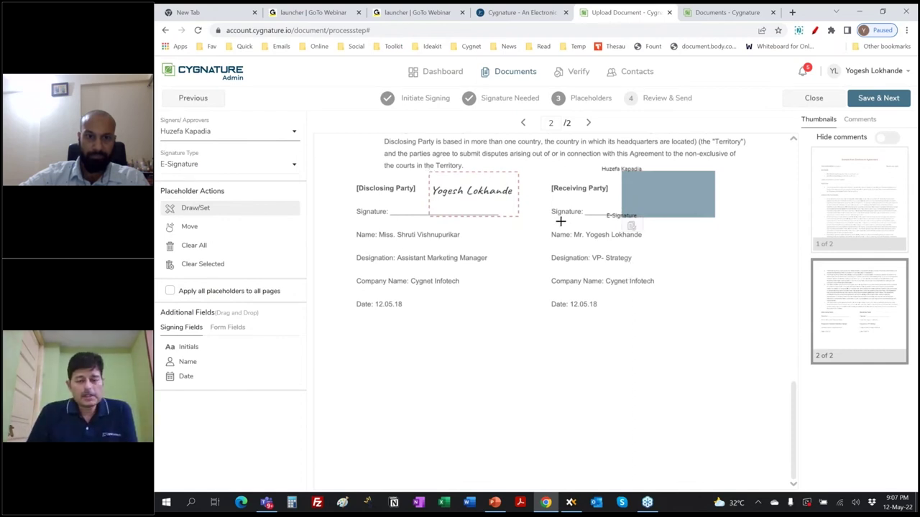
{"action": "scroll", "coordinate": [463, 259], "scroll_direction": "up", "scroll_amount": 3}
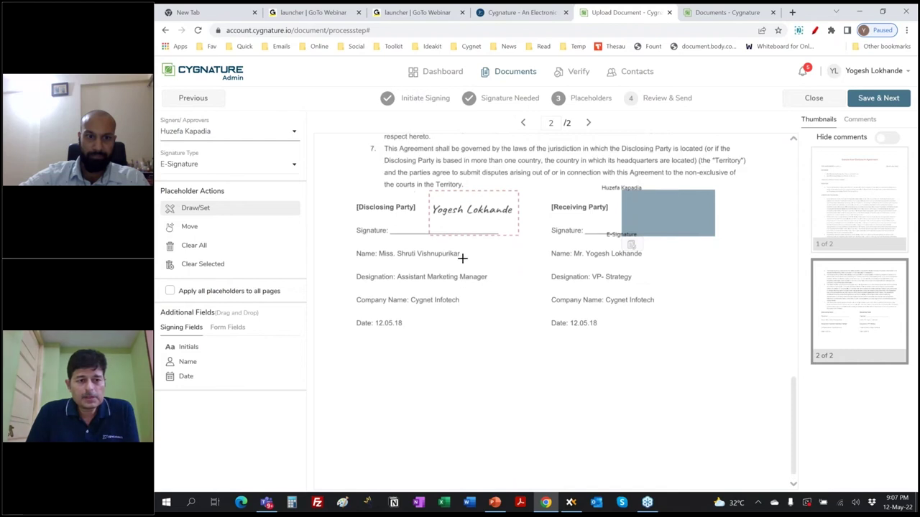
{"action": "scroll", "coordinate": [463, 259], "scroll_direction": "up", "scroll_amount": 10}
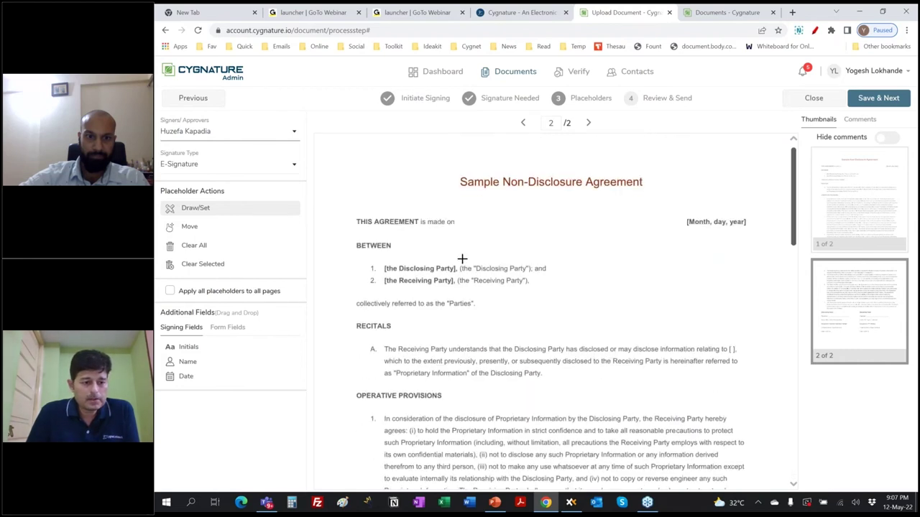
{"action": "left_click", "coordinate": [229, 328]}
Add a mandatory Custom Date field labelled 'Effective Date' after "made on"
{"action": "mouse_move", "coordinate": [199, 375]}
{"action": "left_mouse_down"}
{"action": "mouse_move", "coordinate": [455, 301]}
{"action": "mouse_move", "coordinate": [521, 269]}
{"action": "mouse_move", "coordinate": [510, 237]}
{"action": "left_mouse_up"}
{"action": "left_click", "coordinate": [859, 171]}
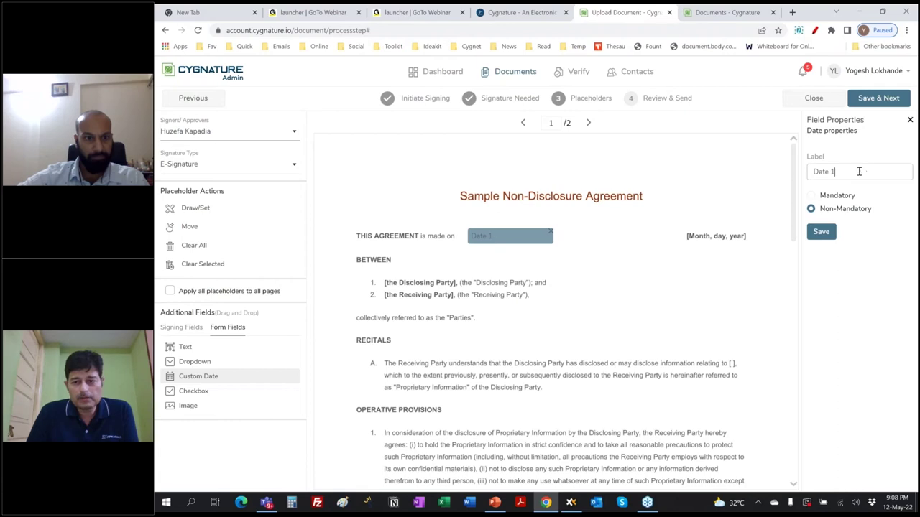
{"action": "type", "text": "ef"}
{"action": "left_click", "coordinate": [835, 199]}
{"action": "left_click", "coordinate": [815, 196]}
{"action": "left_click", "coordinate": [820, 232]}
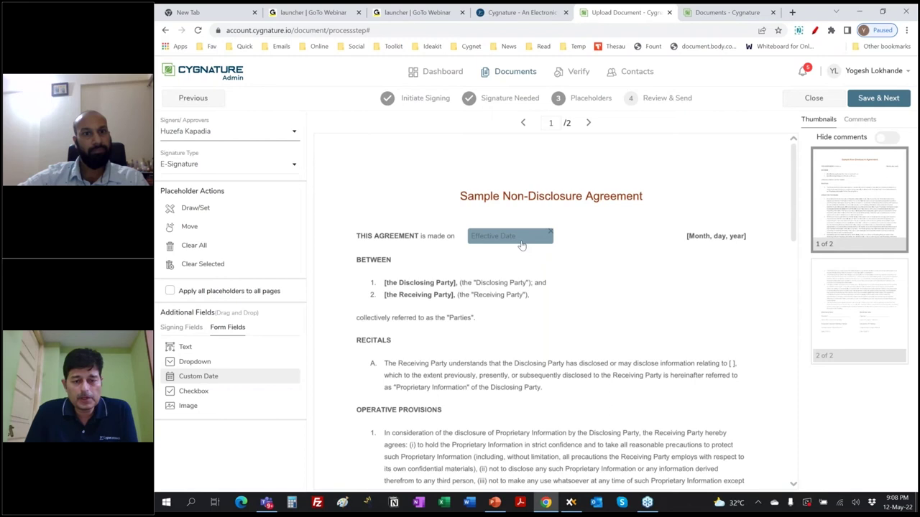
Save the three placeholders and proceed to the Review & Send step
{"action": "scroll", "coordinate": [638, 343], "scroll_direction": "down", "scroll_amount": 1}
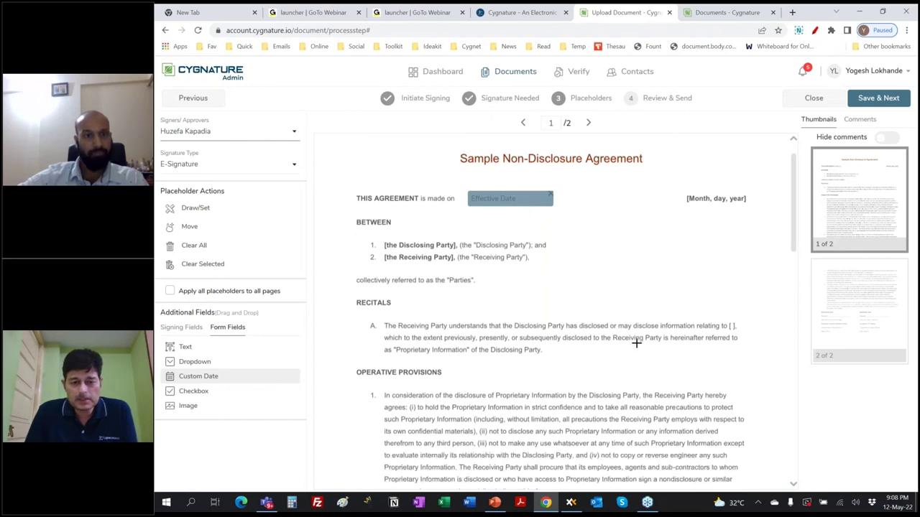
{"action": "scroll", "coordinate": [636, 344], "scroll_direction": "down", "scroll_amount": 3}
{"action": "scroll", "coordinate": [634, 344], "scroll_direction": "down", "scroll_amount": 10}
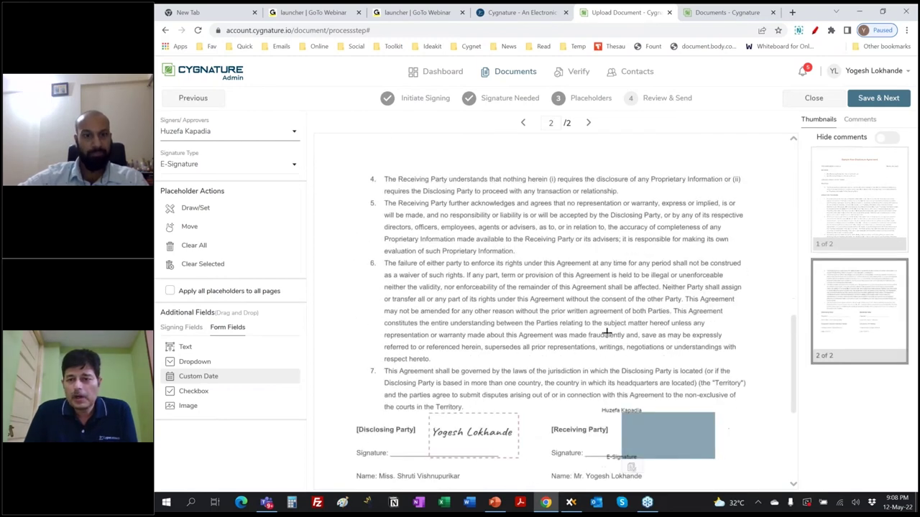
{"action": "left_click", "coordinate": [875, 102]}
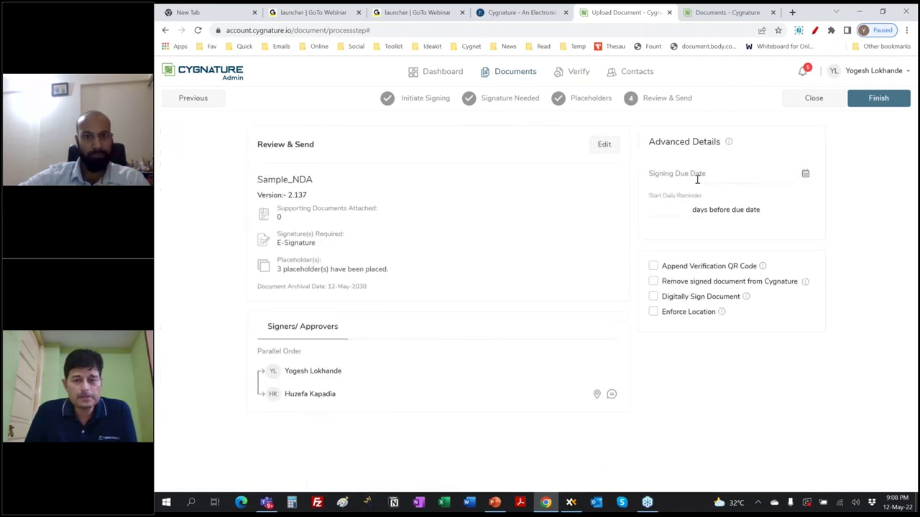
Set the due date to 31-May-2022 with daily reminders from 10 days before, then finish
{"action": "left_click", "coordinate": [713, 174]}
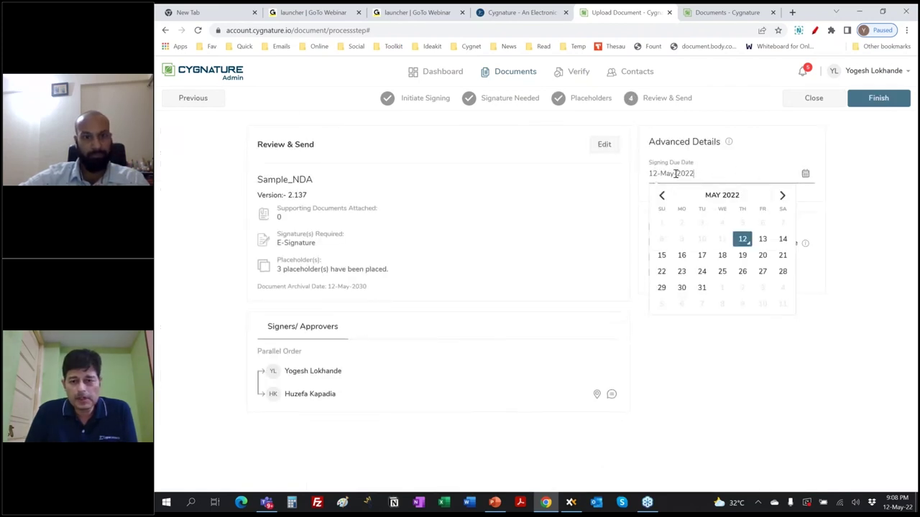
{"action": "left_click", "coordinate": [699, 288]}
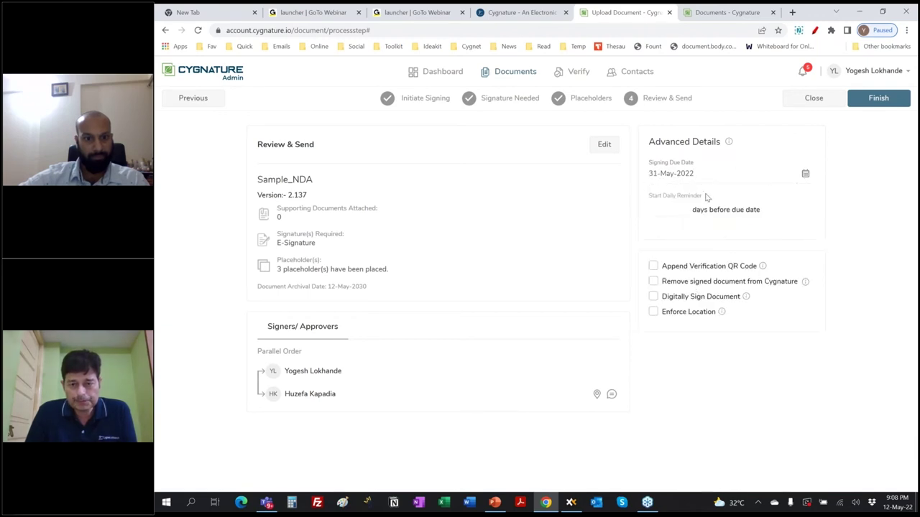
{"action": "left_click", "coordinate": [665, 206]}
{"action": "left_click", "coordinate": [657, 231]}
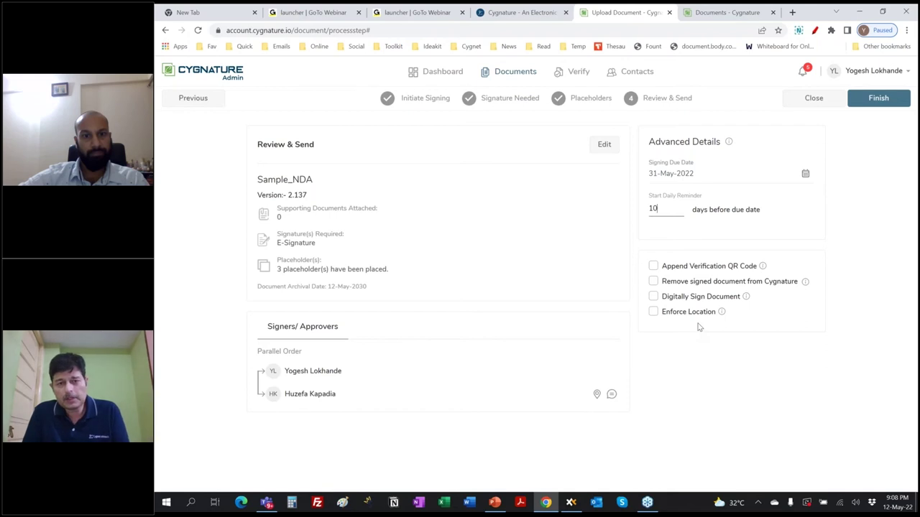
{"action": "left_click", "coordinate": [868, 105]}
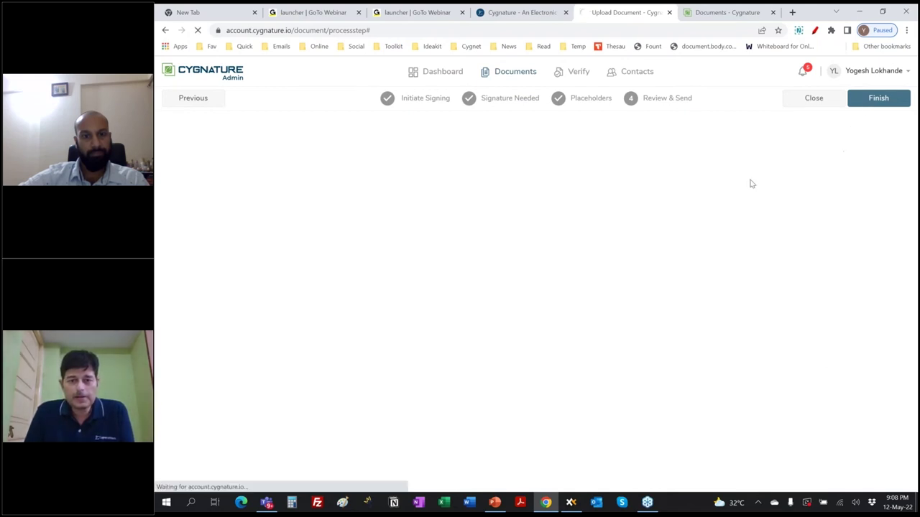